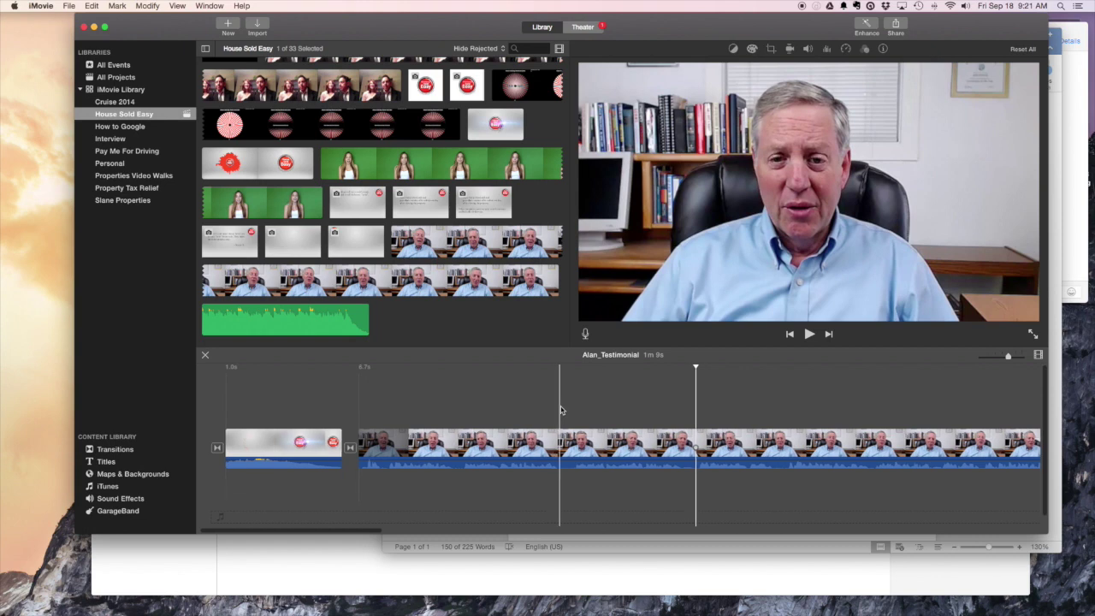
Step: Open HSE_Logo_Background copy.png from Finder in Preview and center its window
scroll(557, 411, right, 5)
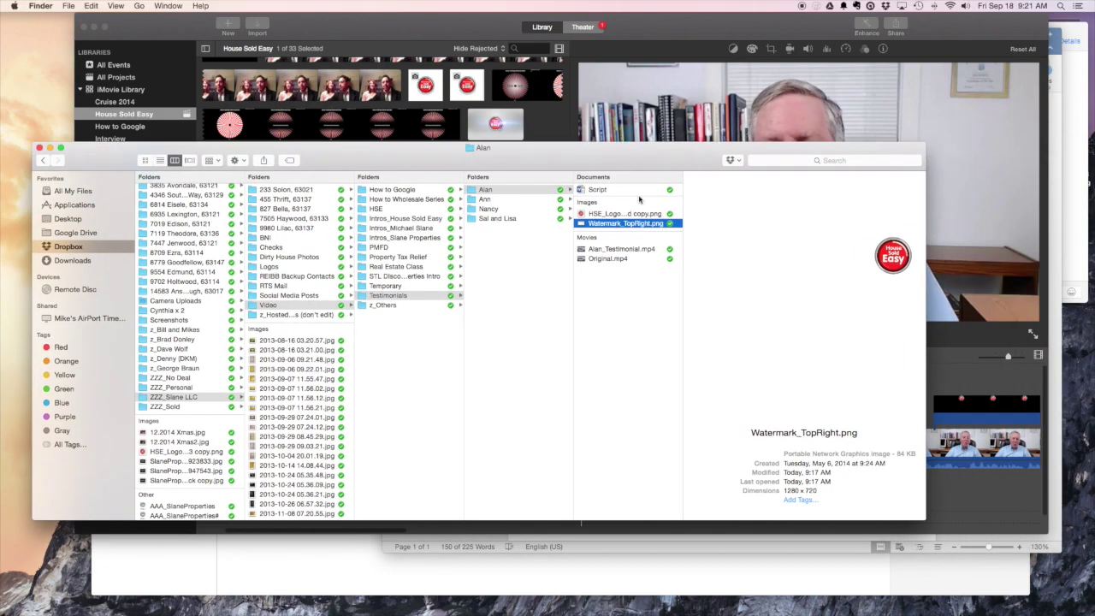
click(655, 215)
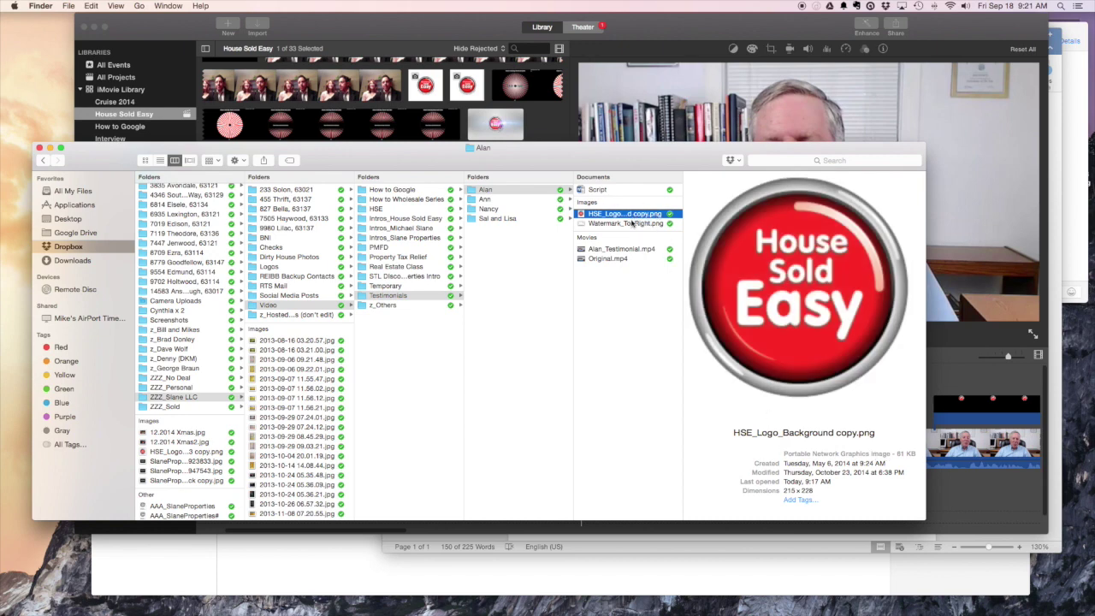
key(super+o)
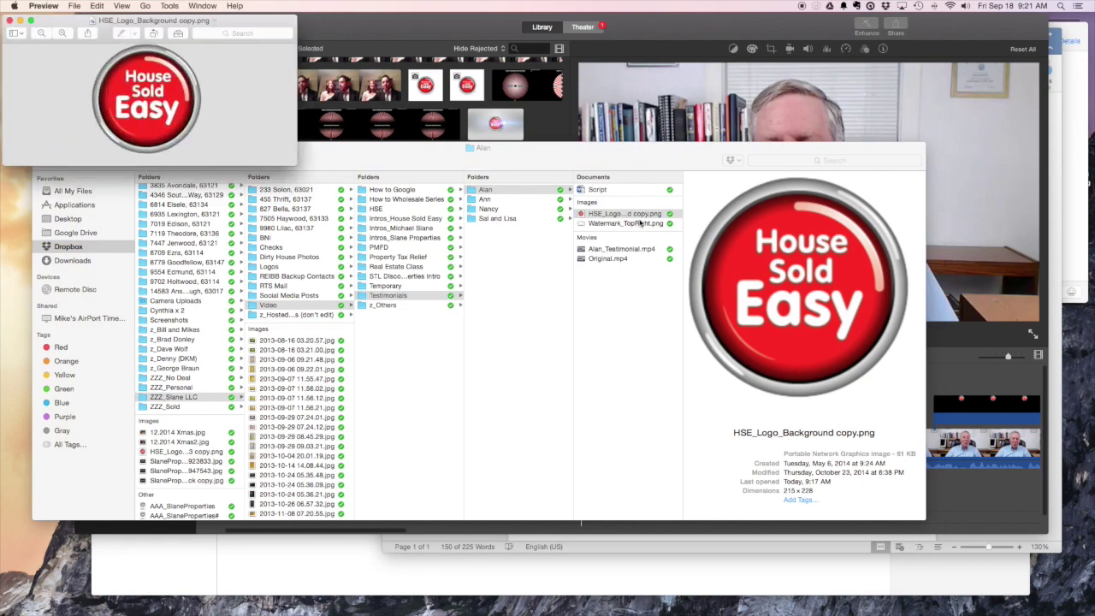
drag(214, 19, 664, 181)
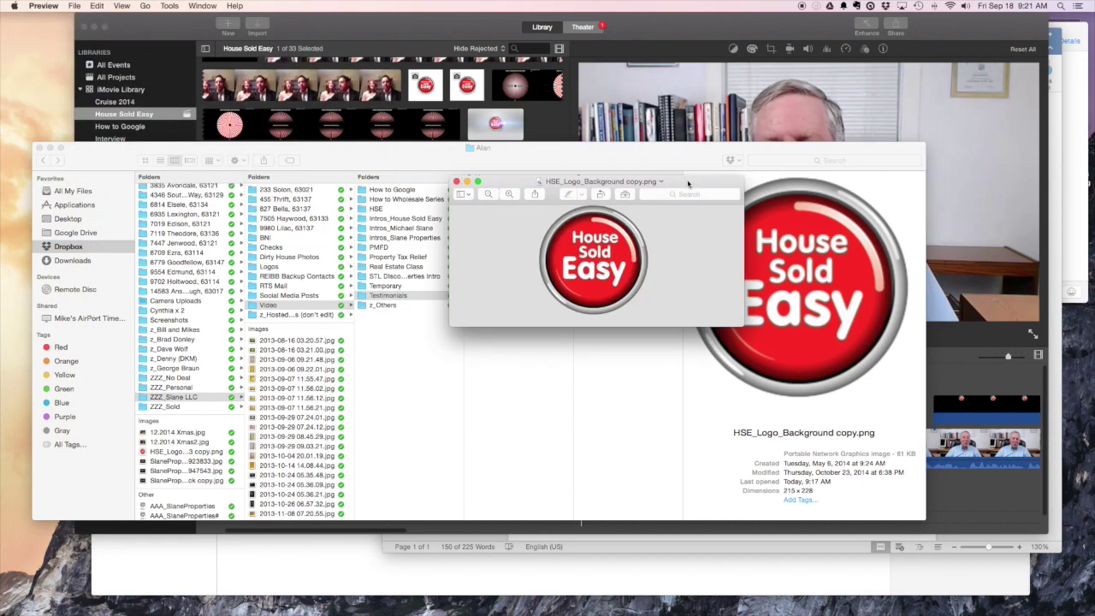
Step: Minimize the Finder, iMovie and other windows so only Preview remains
click(49, 150)
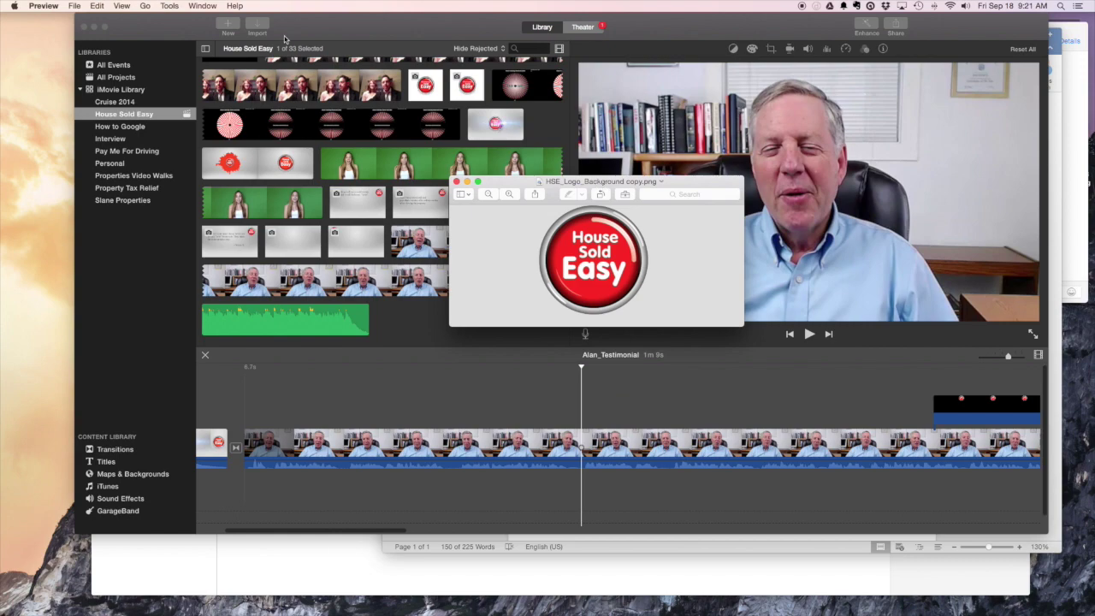
click(94, 27)
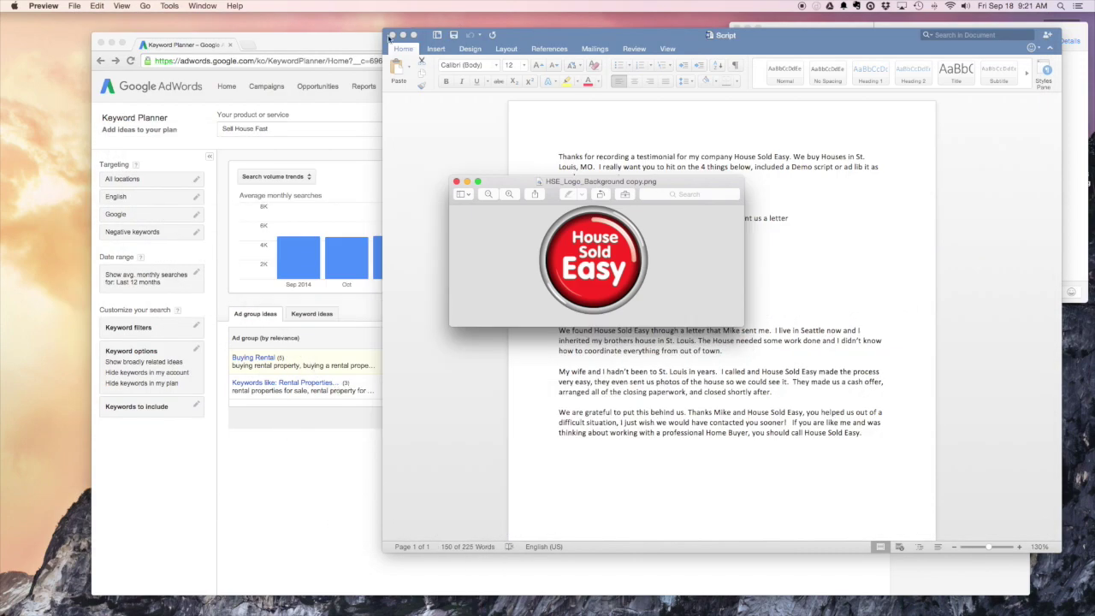
click(112, 42)
Step: Export the logo from Preview as a PNG named HSE_Logo_Background copy to the Desktop
click(748, 29)
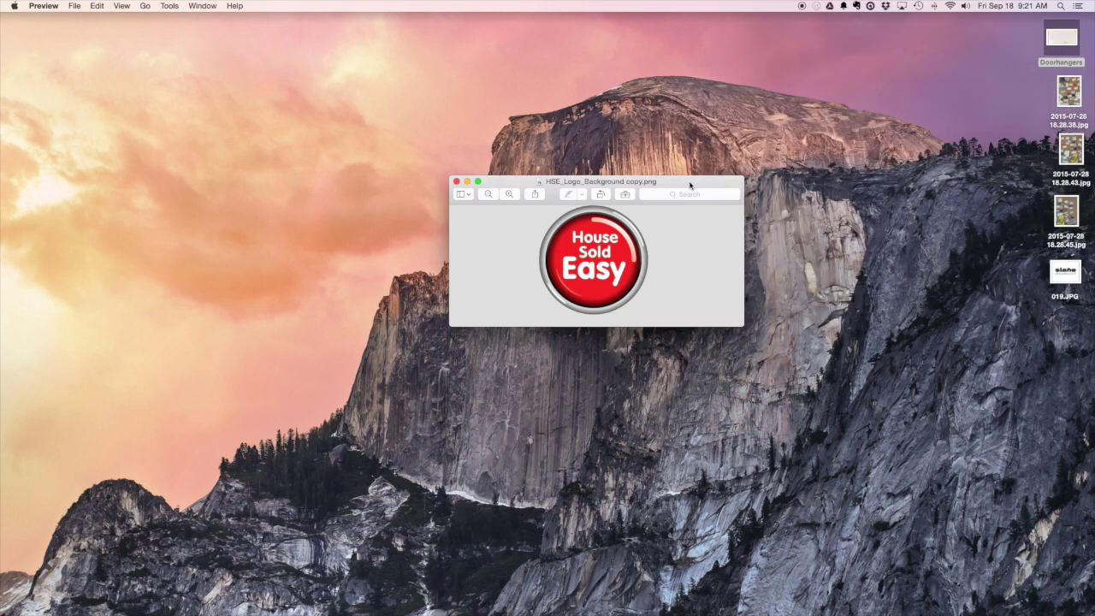
drag(692, 181, 525, 103)
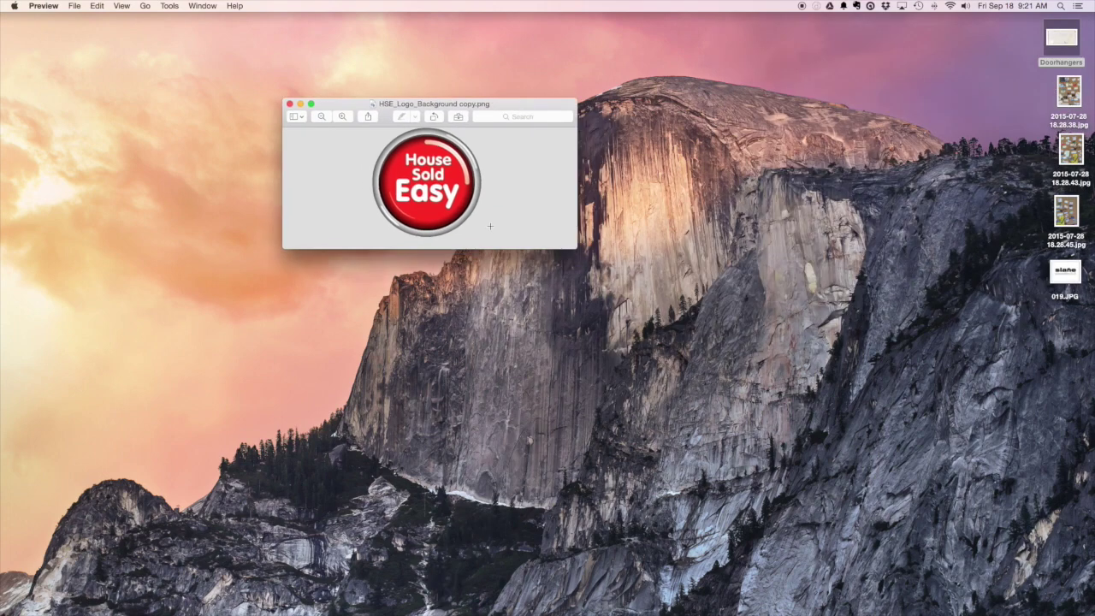
click(74, 7)
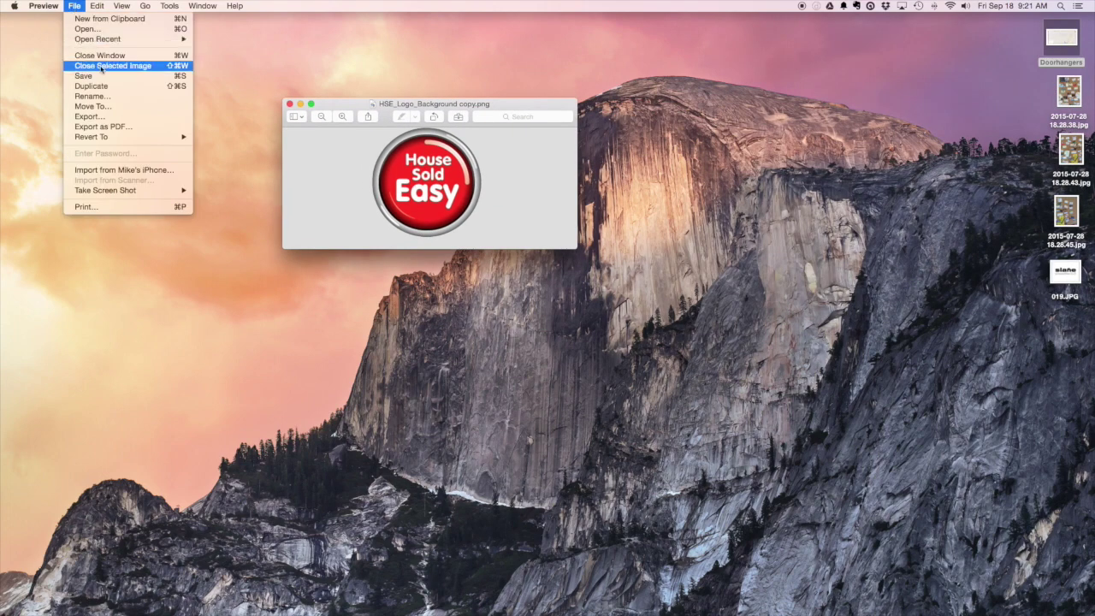
click(106, 120)
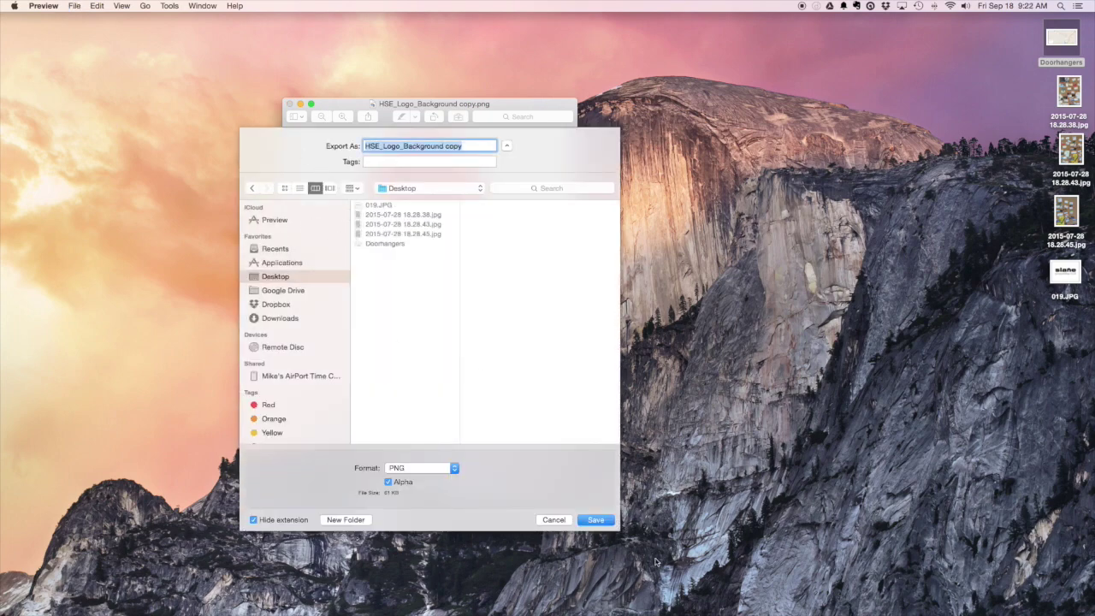
click(610, 521)
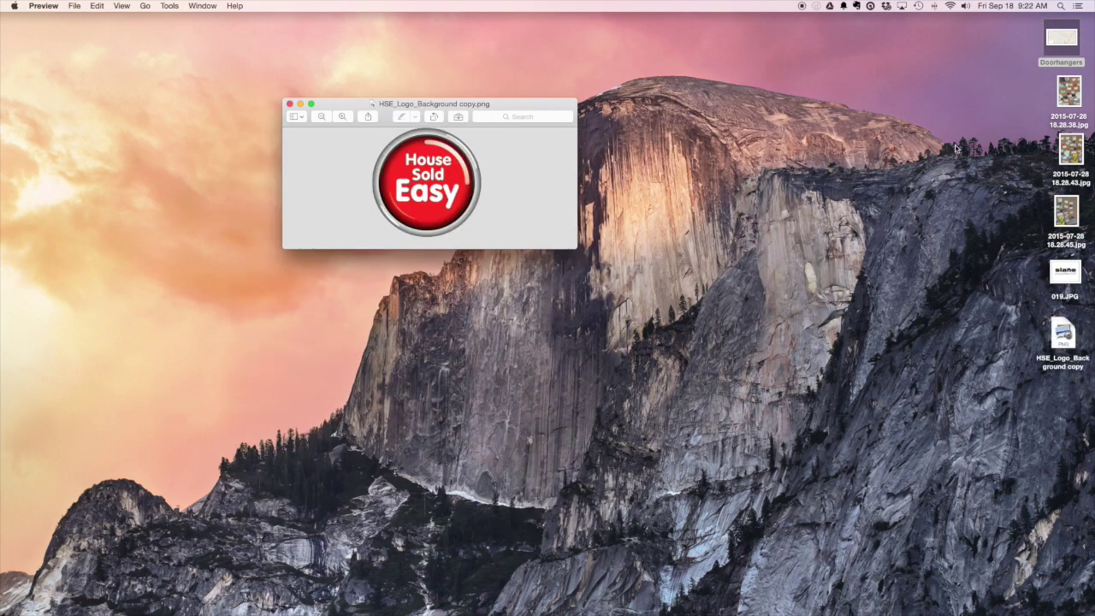
Step: Close the original logo, open the exported Desktop copy in Preview, and enlarge its window
drag(1063, 335, 182, 224)
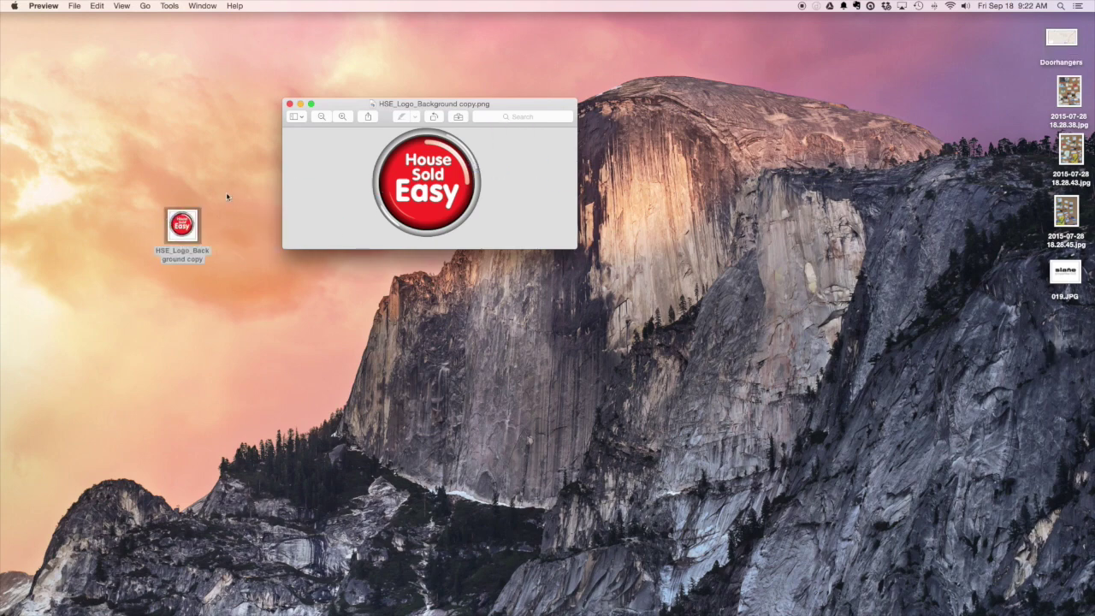
click(289, 104)
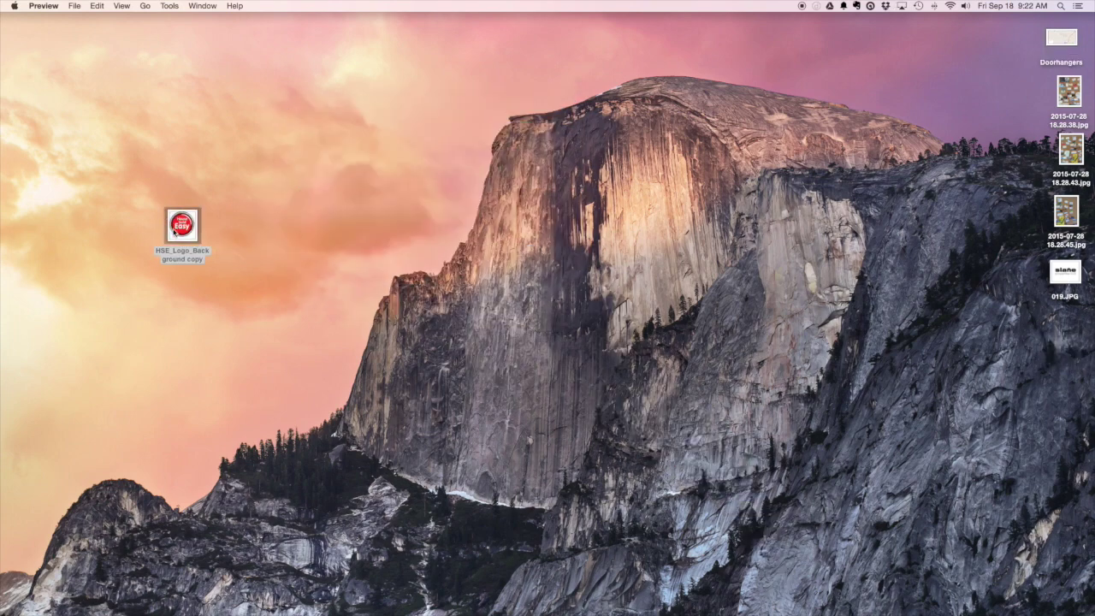
drag(176, 229, 421, 126)
click(562, 170)
double_click(439, 125)
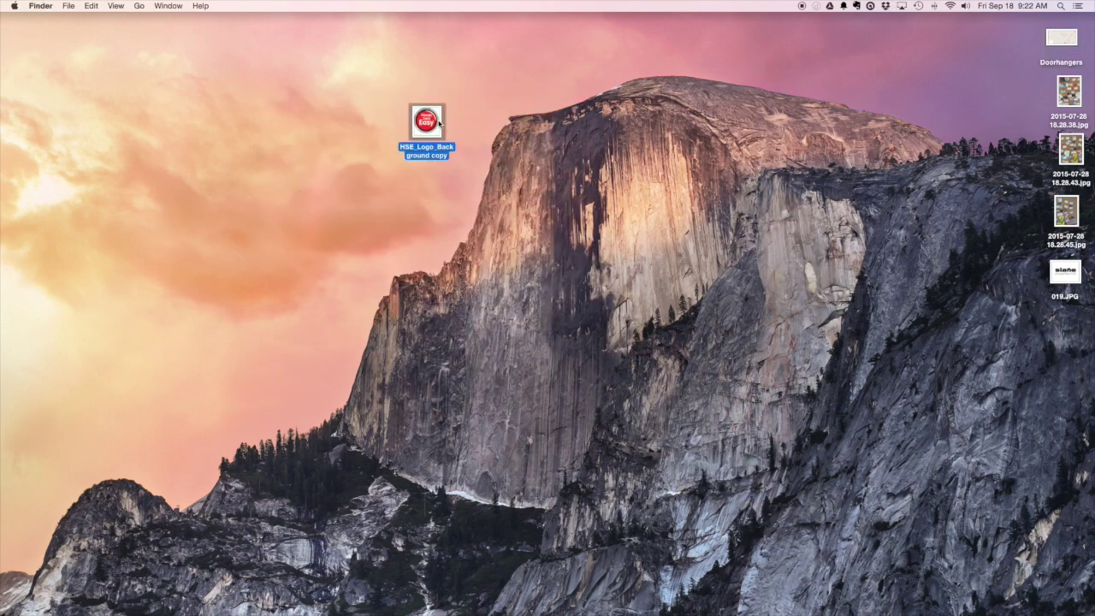
drag(227, 35, 508, 39)
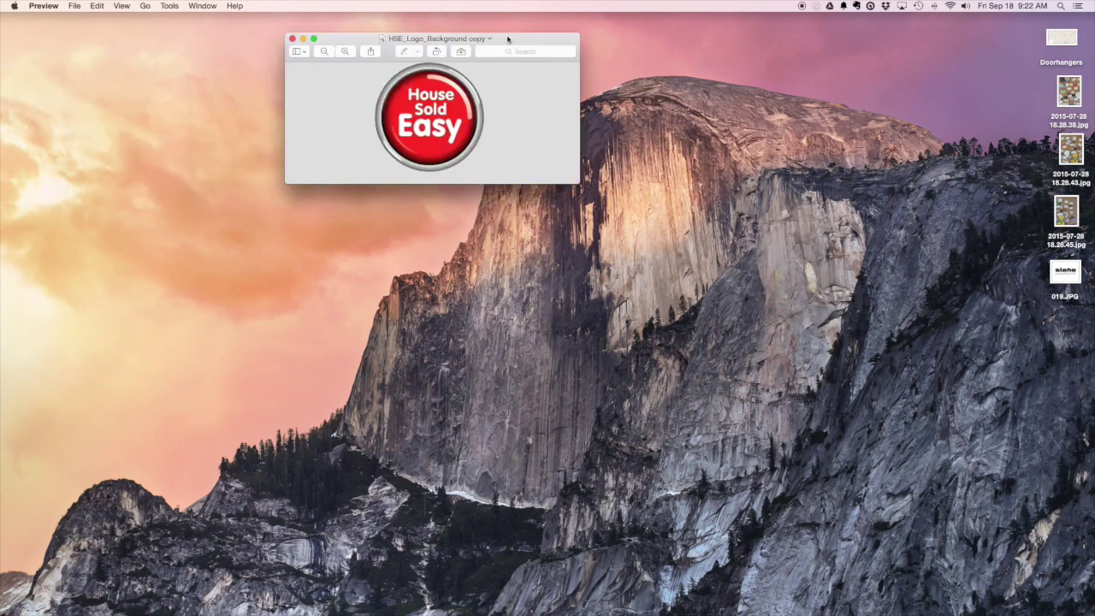
mouse_move(574, 183)
mouse_down()
mouse_move(774, 420)
mouse_move(806, 427)
mouse_up()
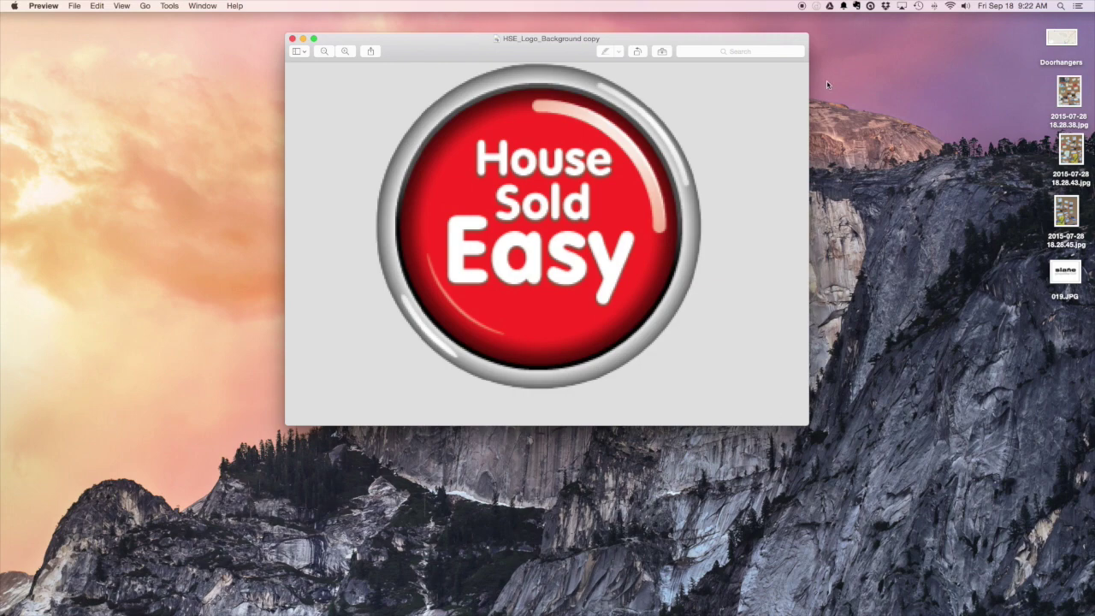
mouse_move(384, 611)
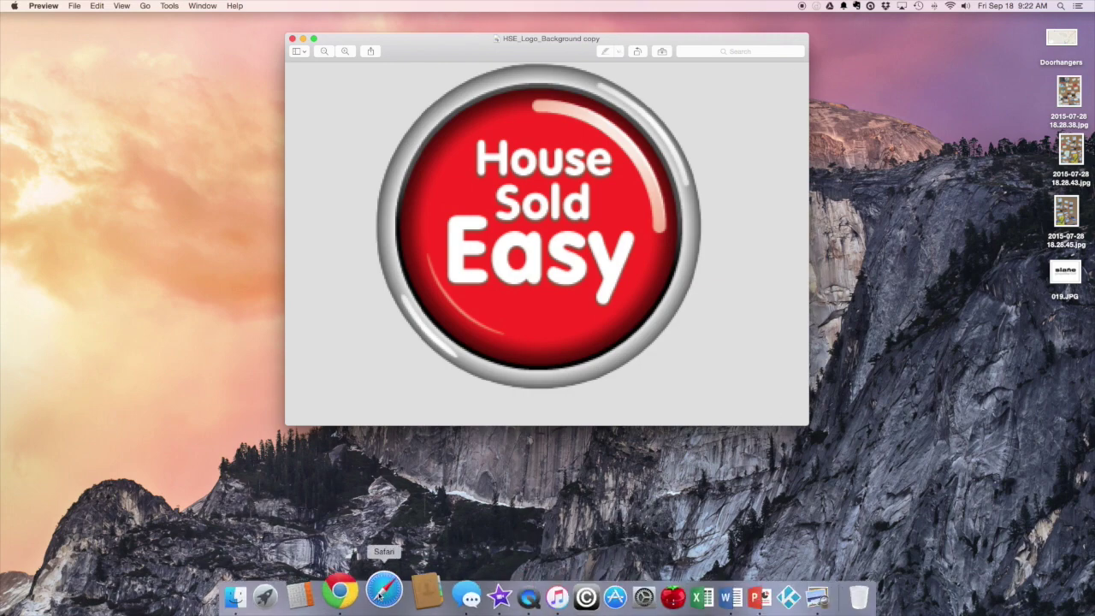
Step: Check Alan_Testimonial's 1280x720 export resolution under Share > File, then cancel
click(475, 596)
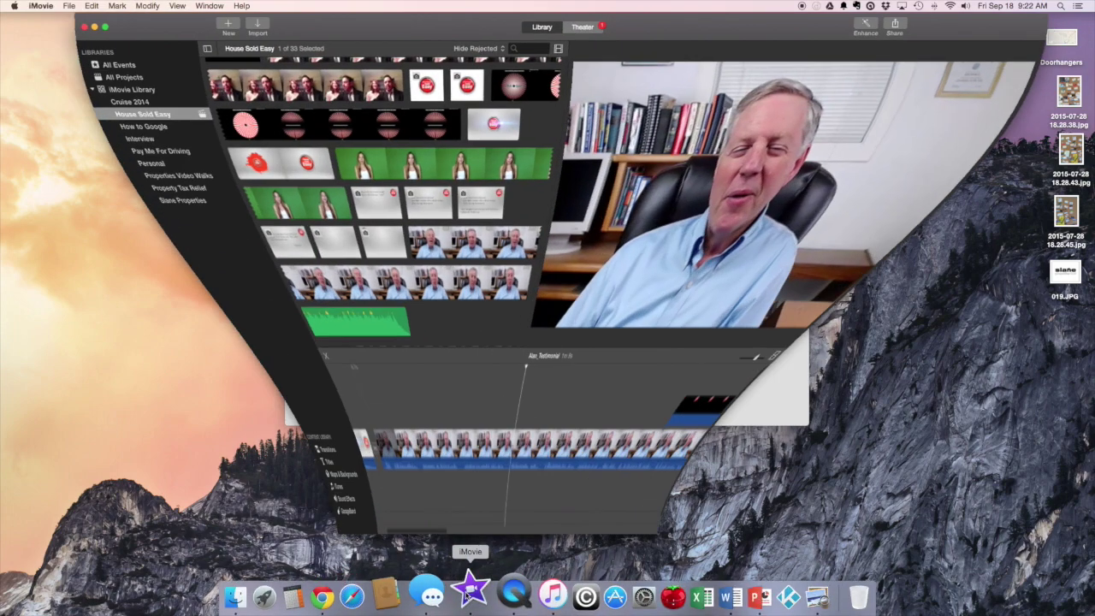
click(896, 25)
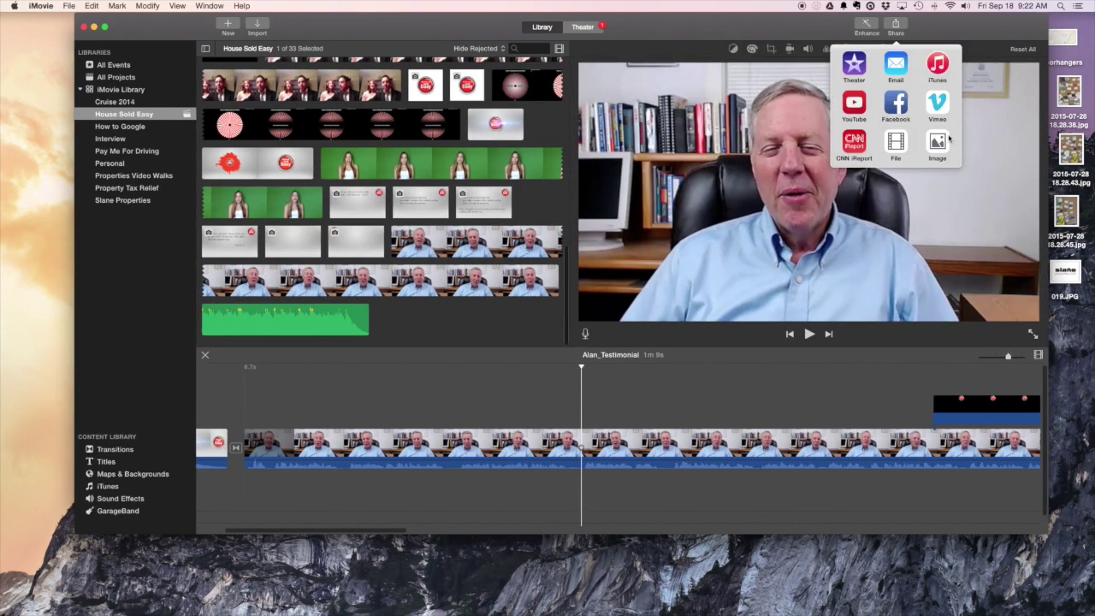
click(893, 146)
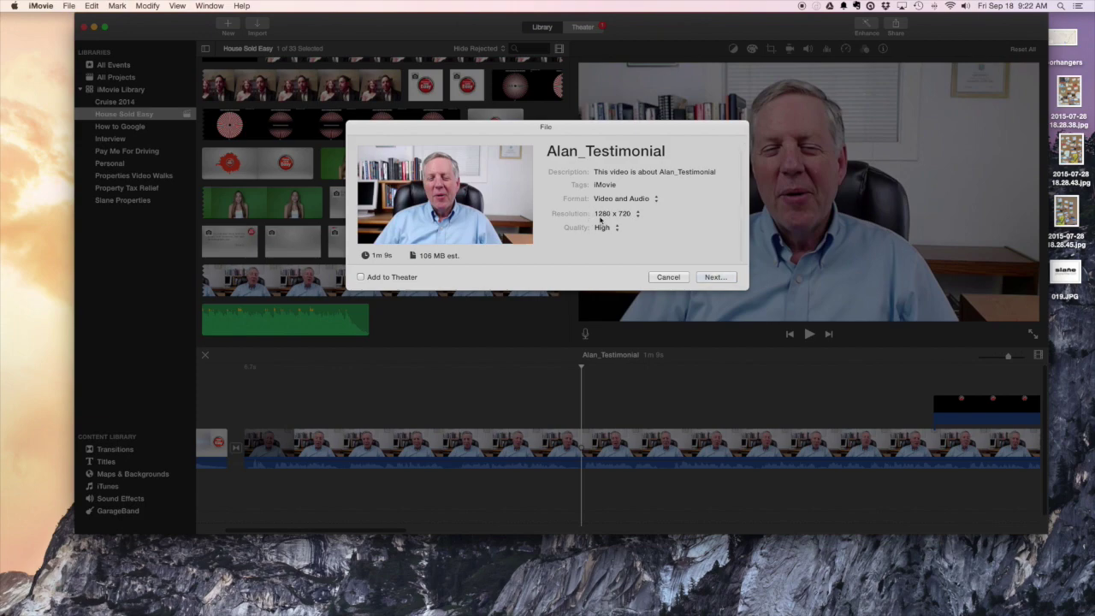
click(676, 281)
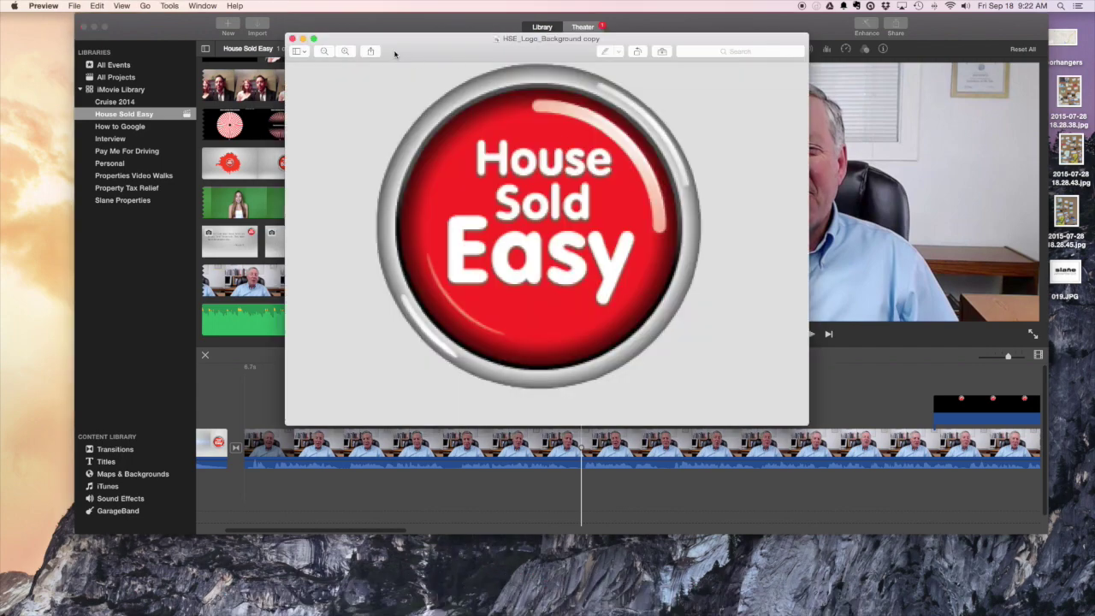
Step: Resize the logo image in Preview to 1280 × 720 pixels via Adjust Size
drag(425, 47, 228, 31)
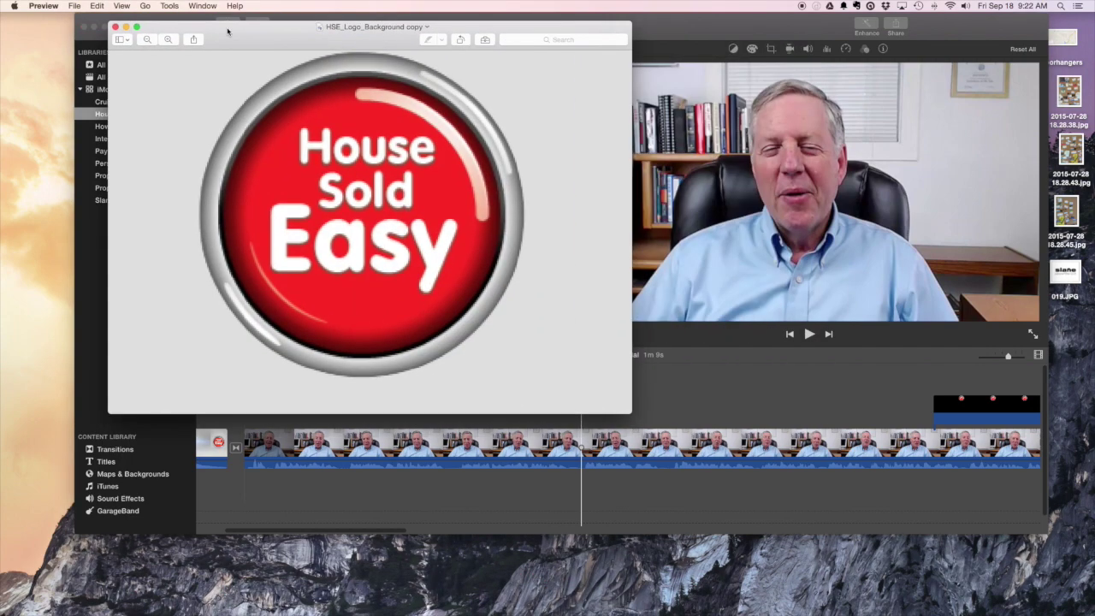
click(168, 11)
click(191, 56)
click(324, 167)
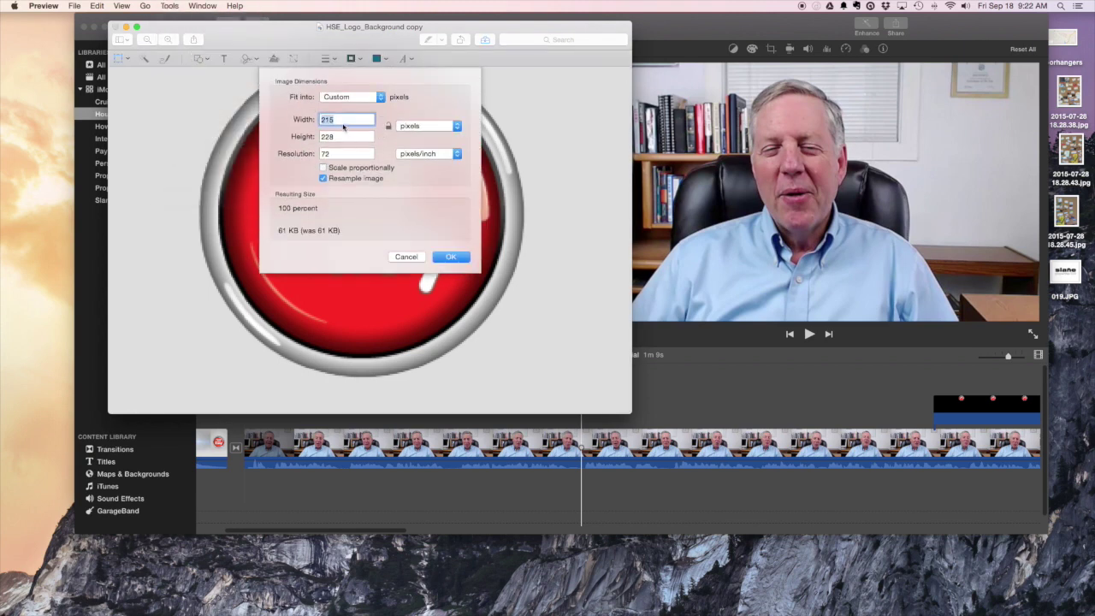
text(1280)
key(Tab)
text(720)
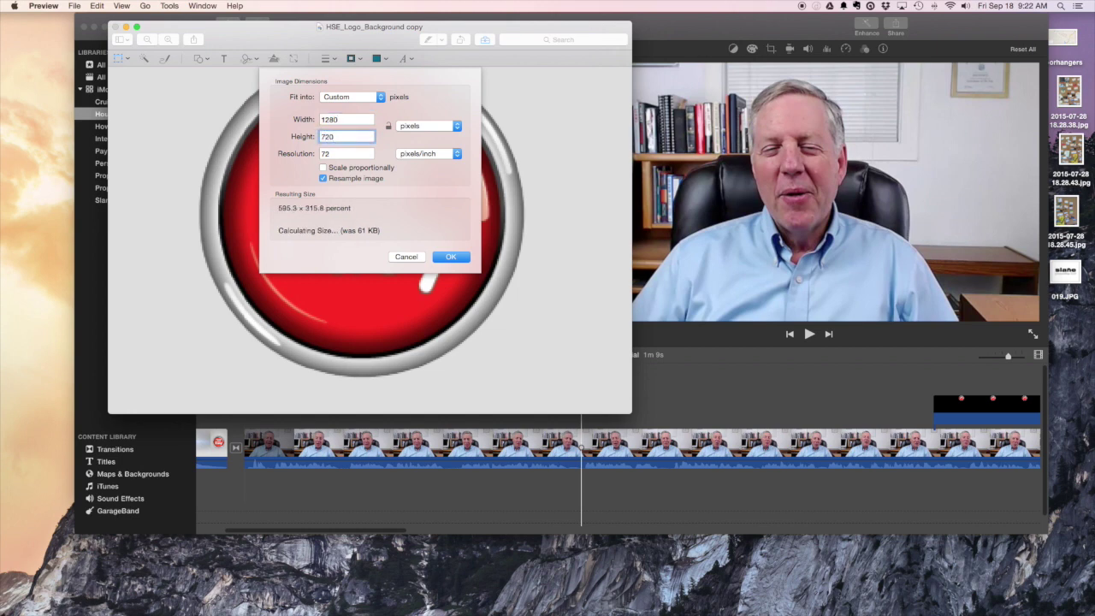
click(452, 257)
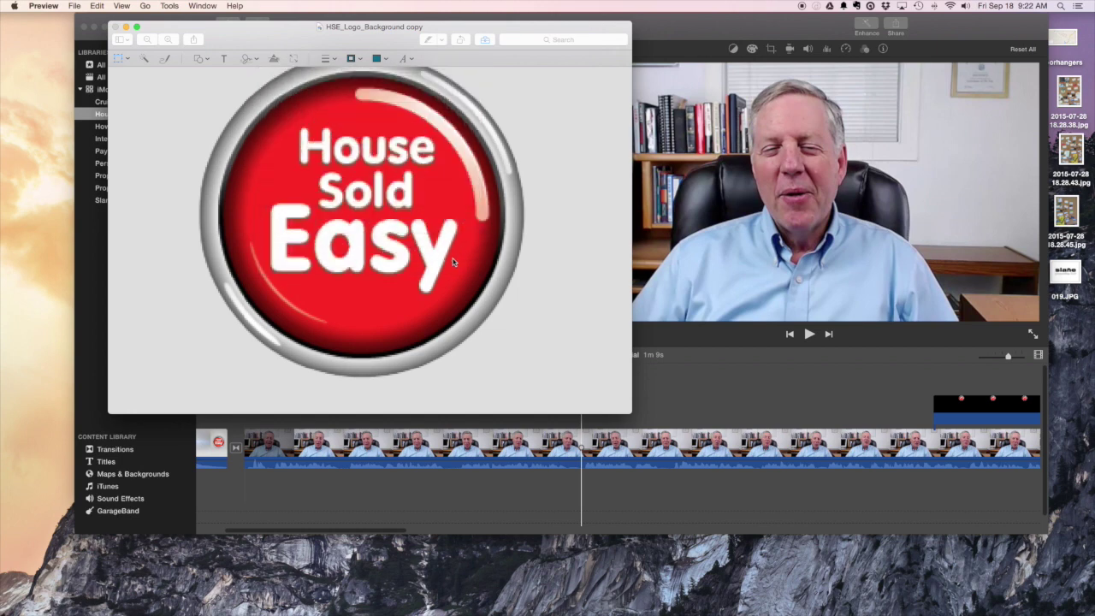
Step: Zoom out until the whole stretched logo shows and move Preview aside
scroll(452, 260, up, 2)
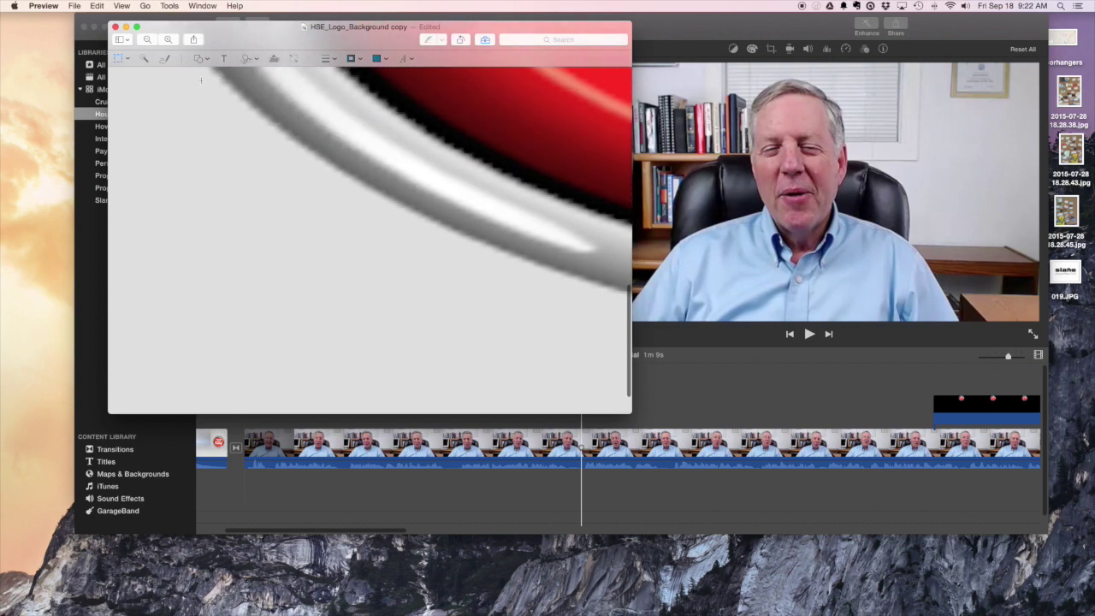
click(147, 40)
click(147, 40)
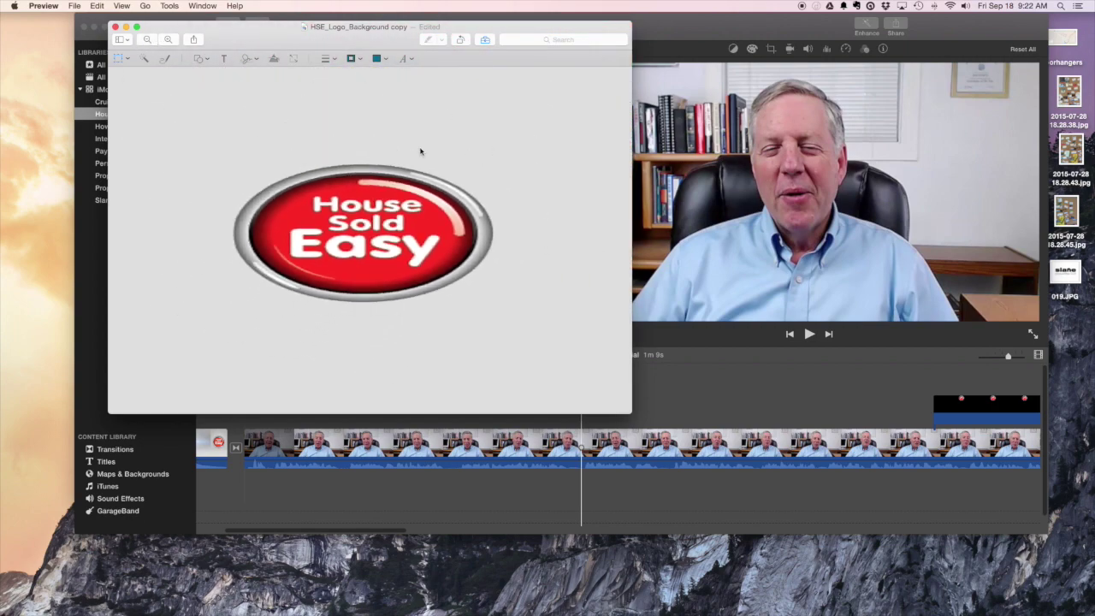
drag(451, 26, 650, 17)
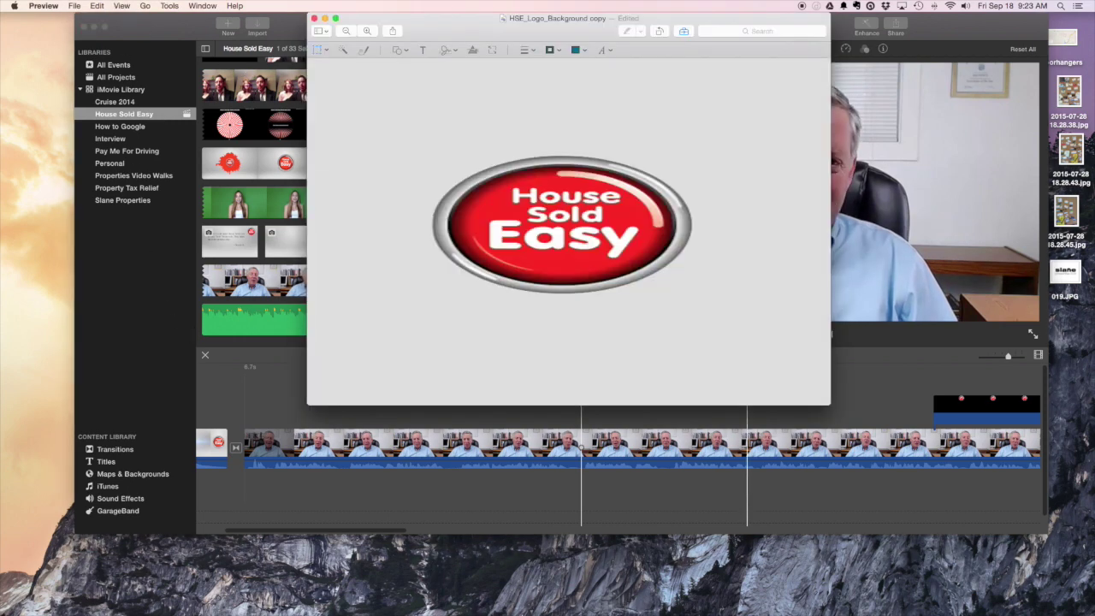
Step: Open the original logo file from Finder alongside the resized image
mouse_move(548, 612)
click(272, 594)
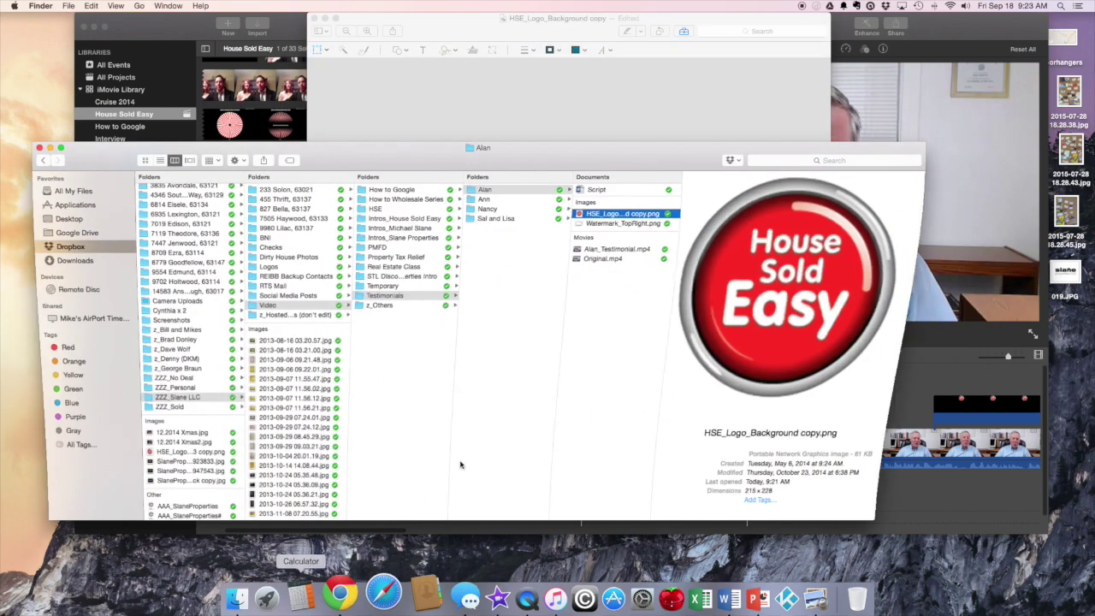
double_click(624, 214)
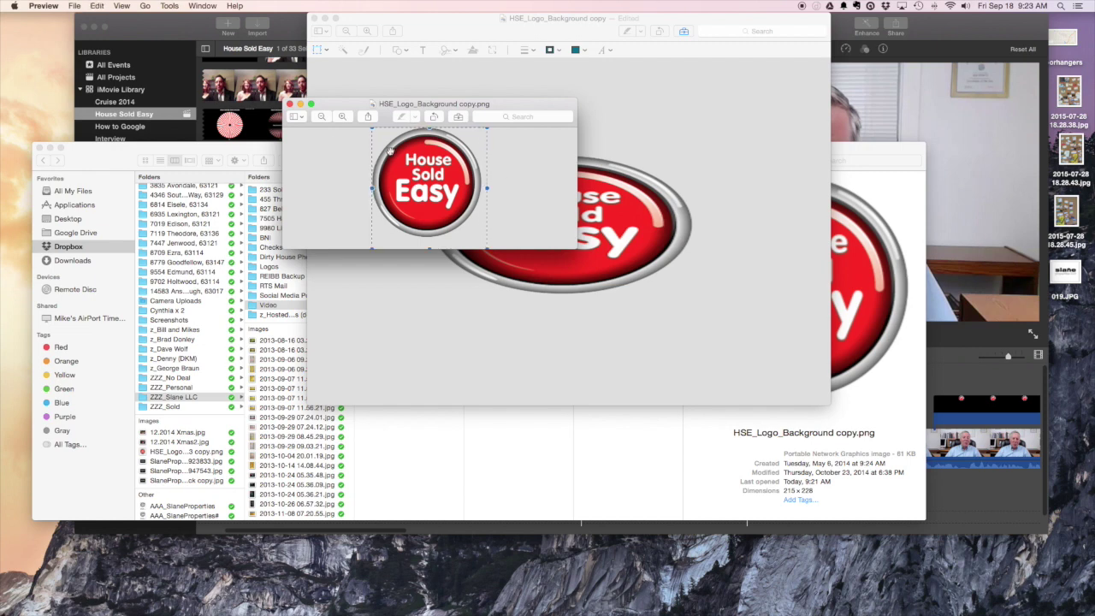
click(368, 83)
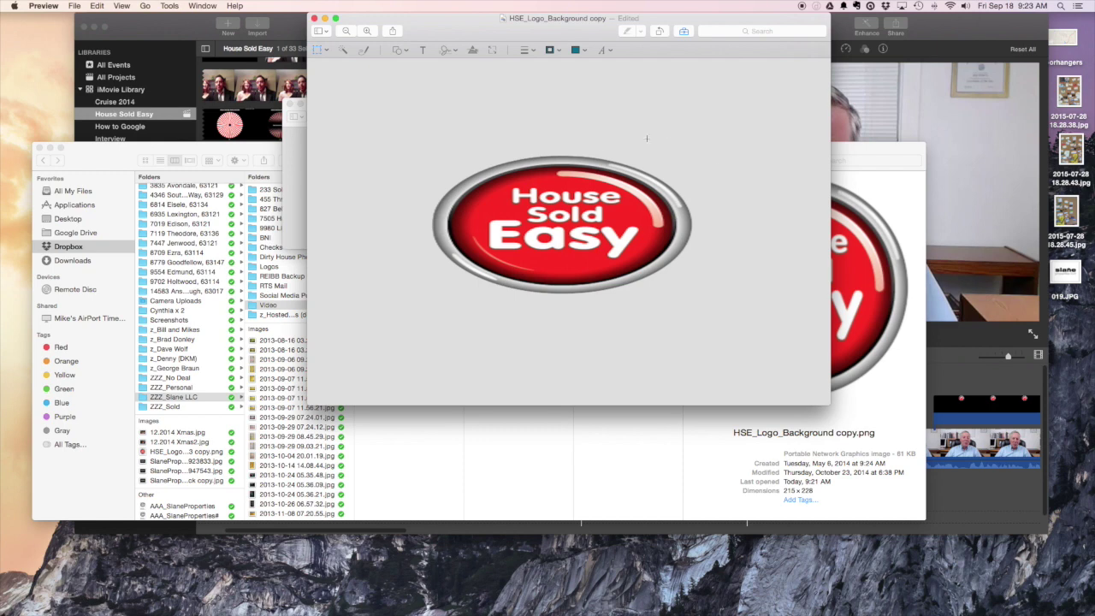
Step: Paste a small logo badge onto the resized image and delete the stretched oval logo
key(super+v)
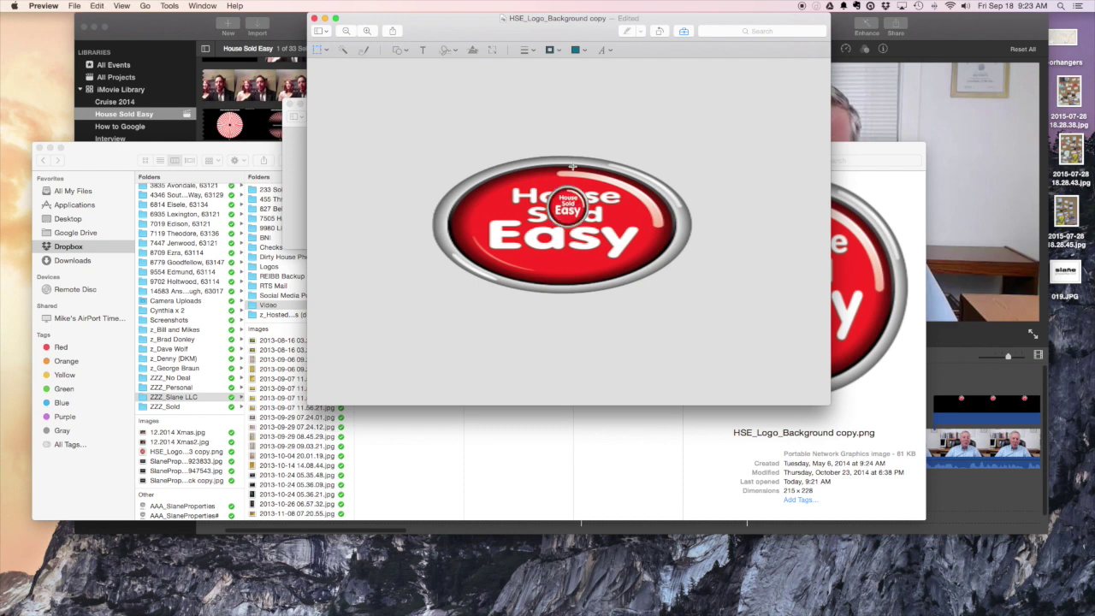
mouse_move(578, 206)
mouse_down()
mouse_move(668, 175)
mouse_move(677, 182)
mouse_move(535, 198)
mouse_move(643, 214)
mouse_move(692, 173)
mouse_move(675, 204)
mouse_move(677, 182)
mouse_up()
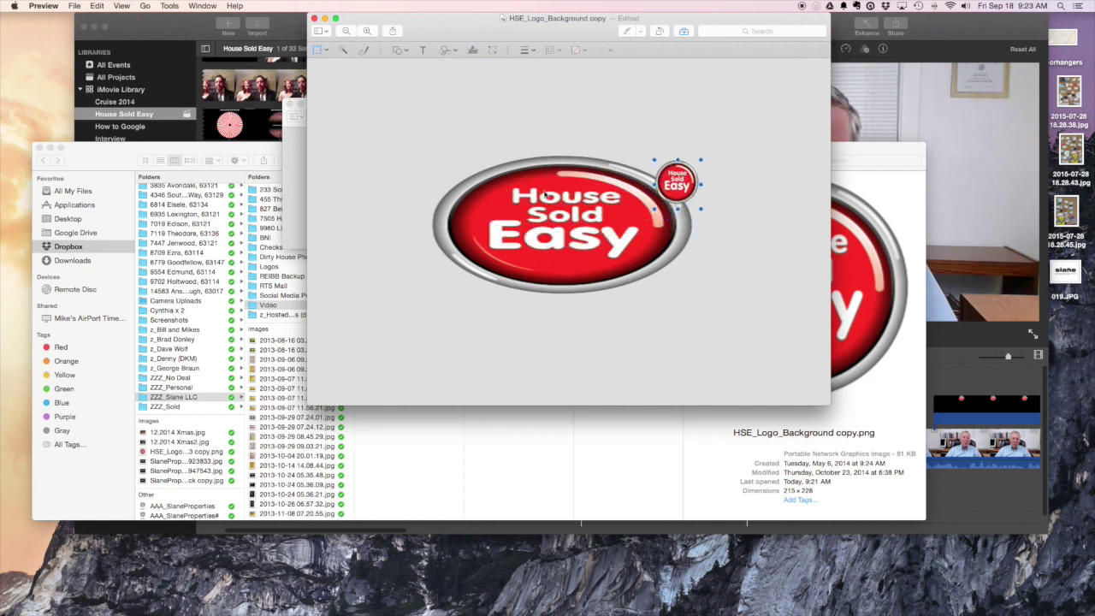
click(543, 192)
key(super+a)
key(Delete)
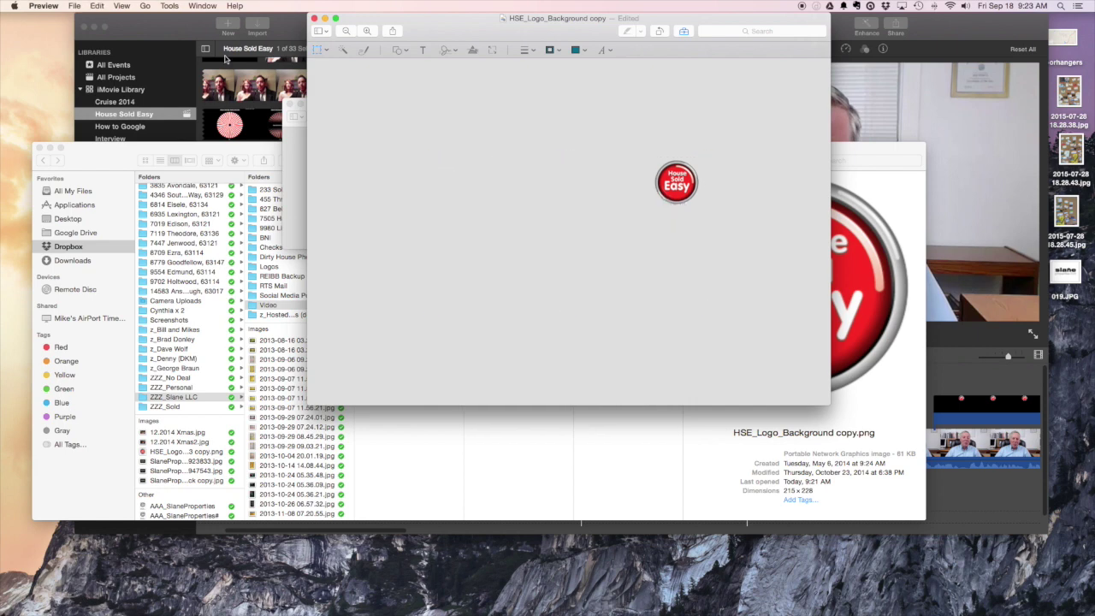
Step: Drag the badge toward the upper left of the 1280 × 720 canvas
mouse_move(683, 175)
mouse_down()
mouse_move(446, 174)
mouse_move(695, 241)
mouse_move(685, 295)
mouse_move(454, 291)
mouse_move(445, 269)
mouse_move(465, 187)
mouse_move(454, 157)
mouse_move(462, 177)
mouse_move(474, 175)
mouse_move(444, 167)
mouse_move(467, 177)
mouse_up()
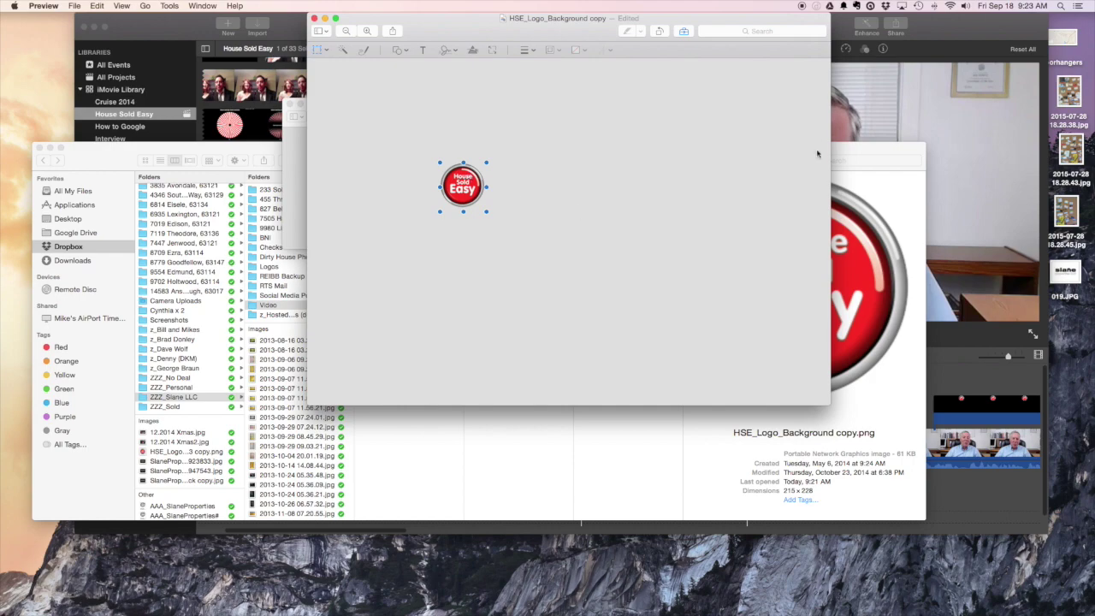
click(859, 153)
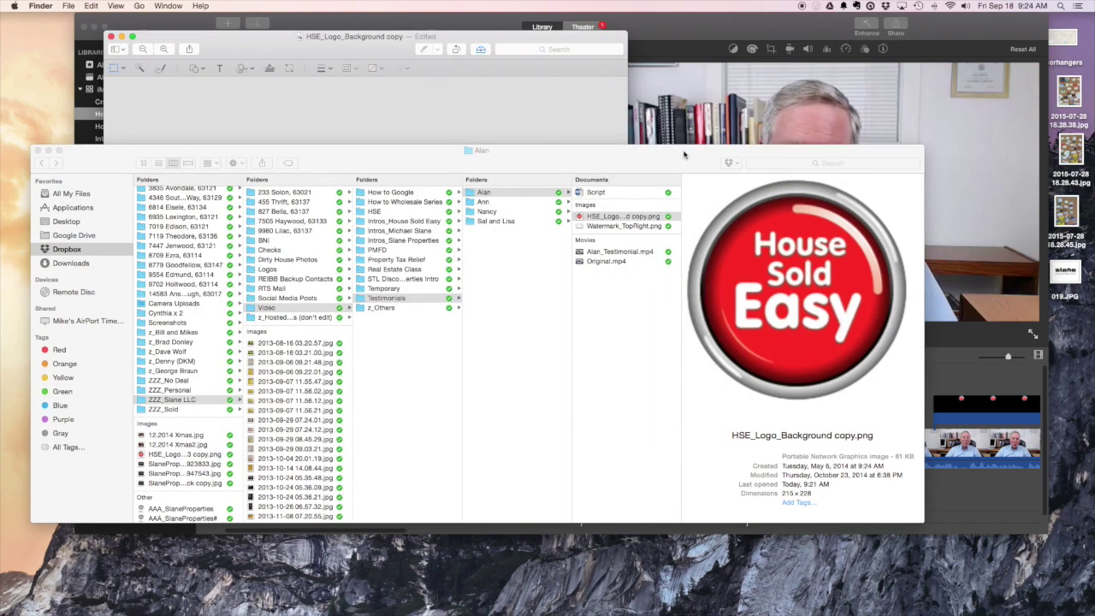
Step: Close the original logo and Finder windows, bring iMovie forward, and expose the desktop file
drag(684, 154, 685, 331)
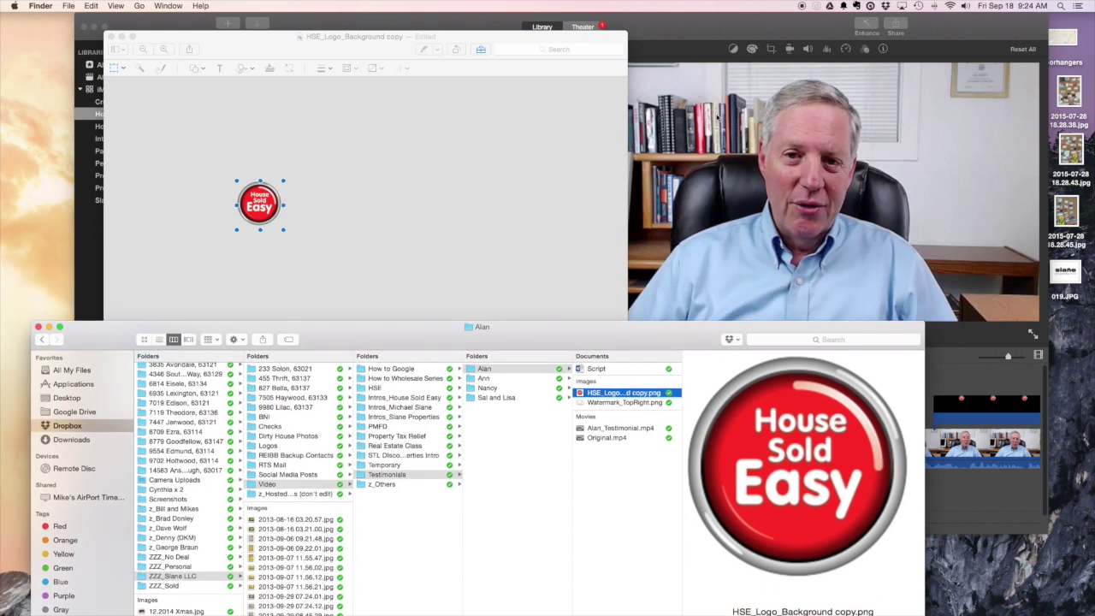
click(553, 155)
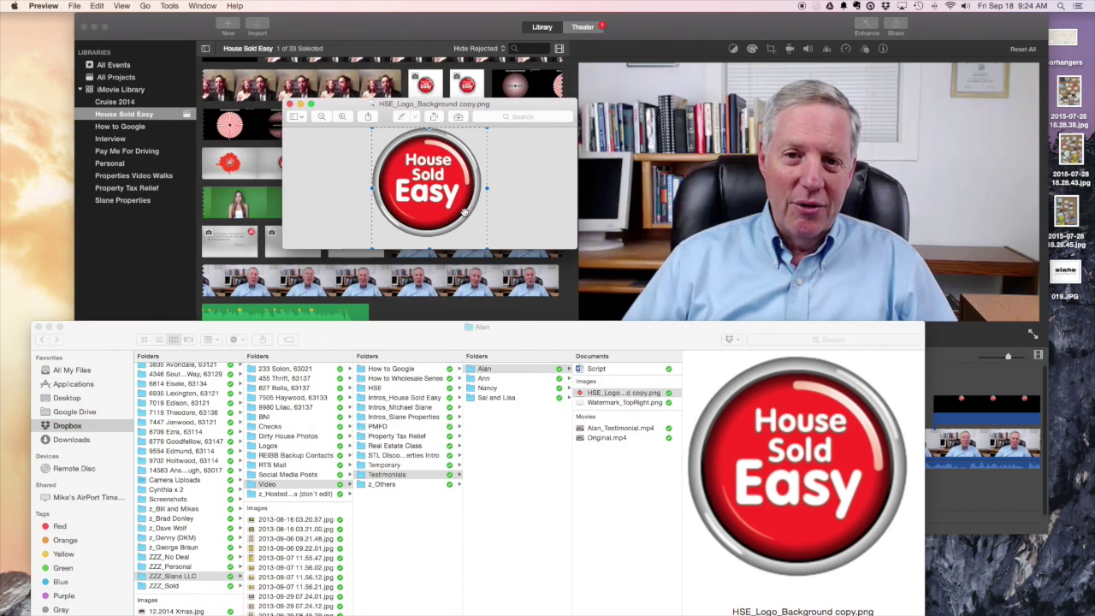
click(288, 103)
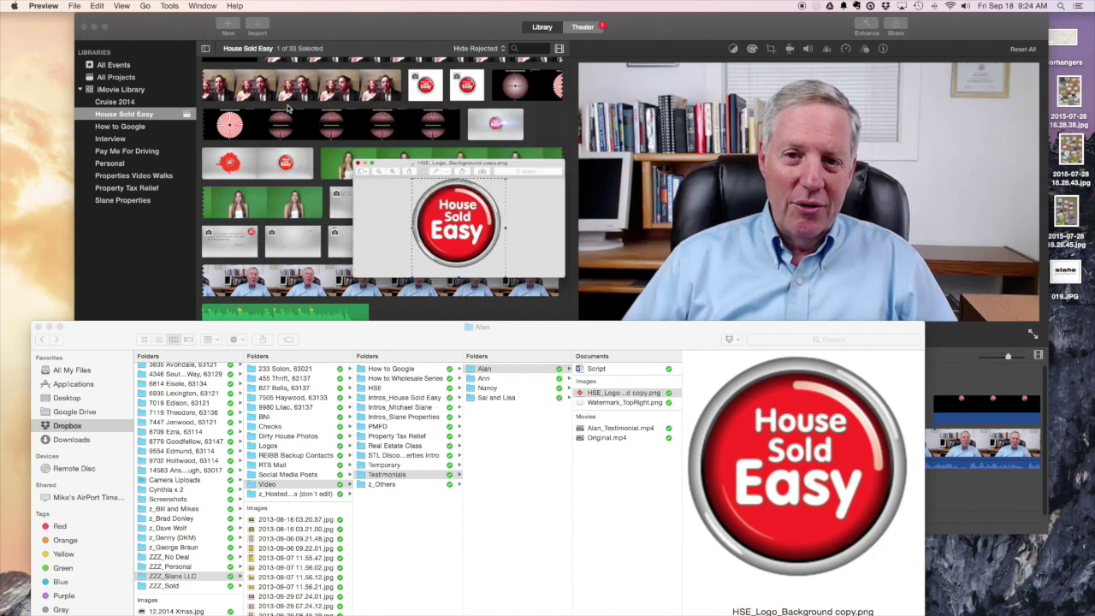
click(37, 327)
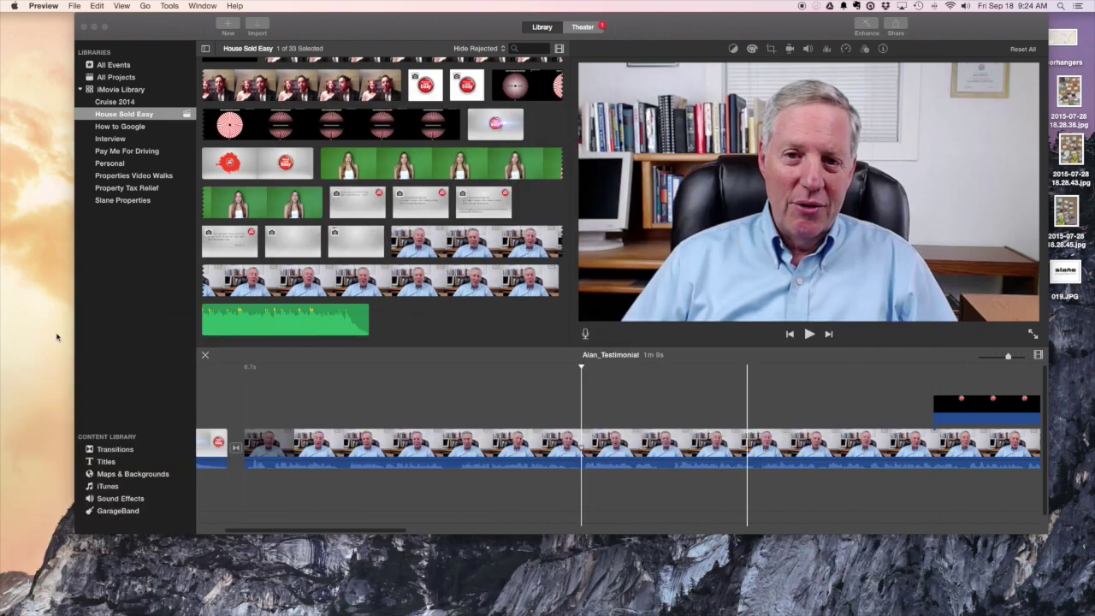
click(342, 21)
drag(358, 20, 341, 142)
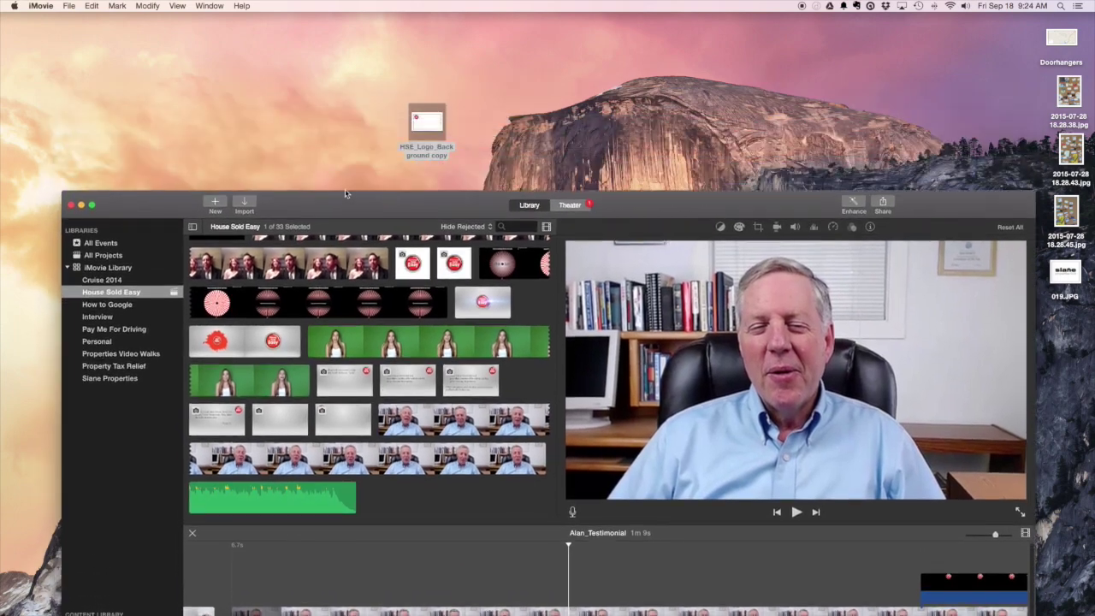
Step: Drop HSE_Logo_Background copy above the testimonial clip and set its crop to Fit
mouse_move(432, 118)
mouse_down()
mouse_move(439, 67)
mouse_move(448, 528)
mouse_up()
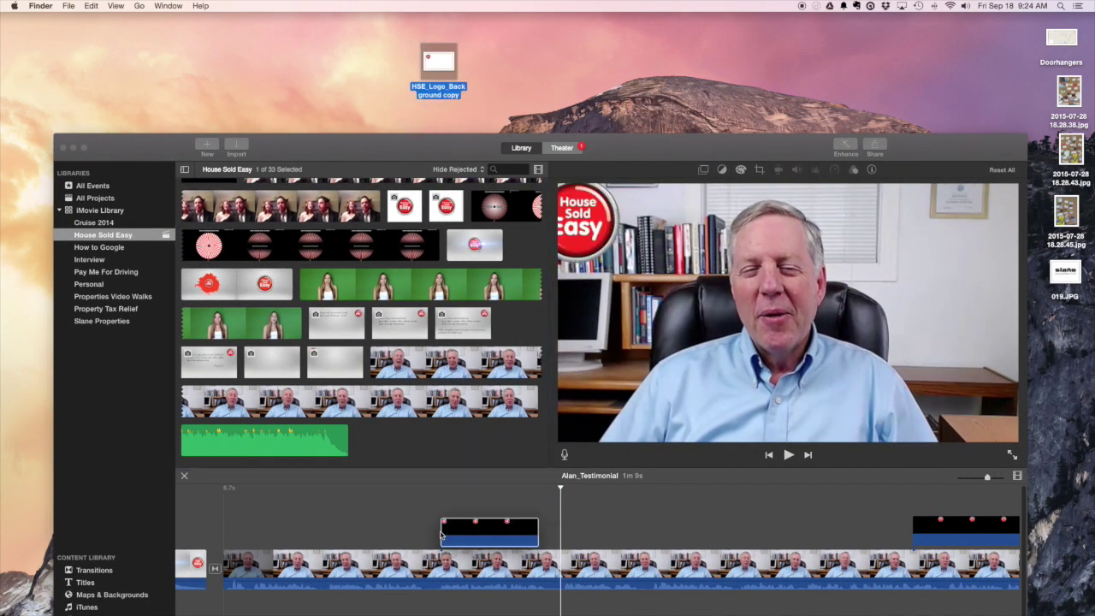
click(477, 531)
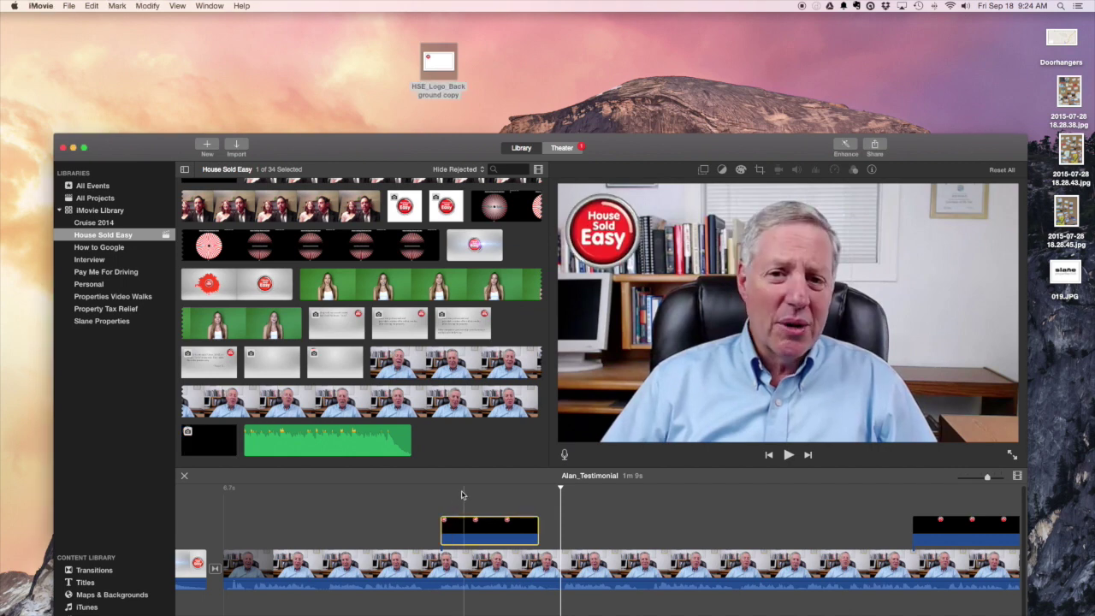
click(468, 529)
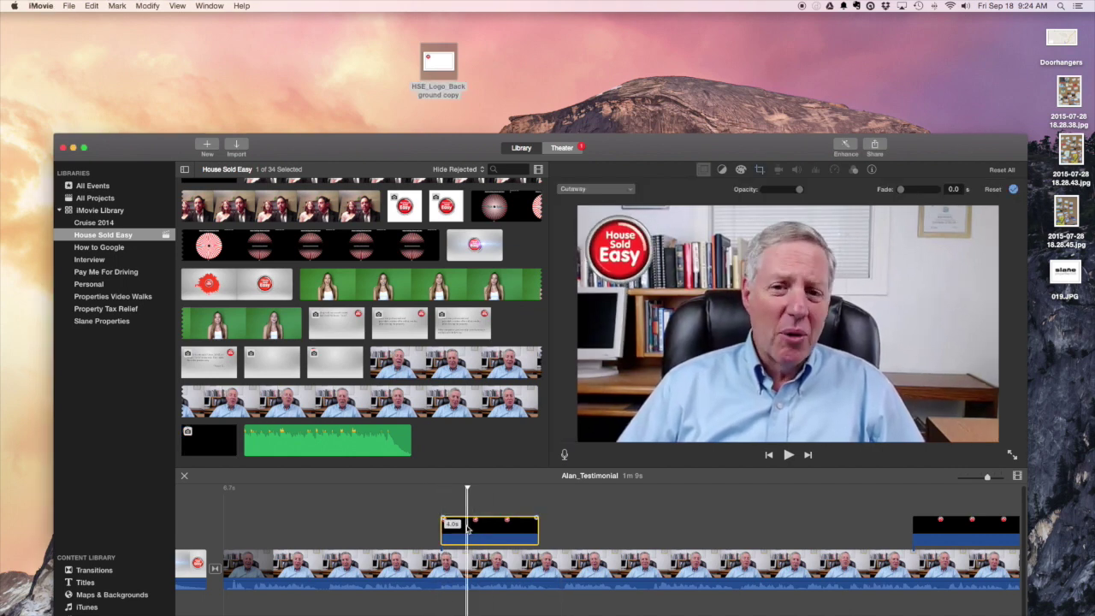
click(761, 172)
click(591, 189)
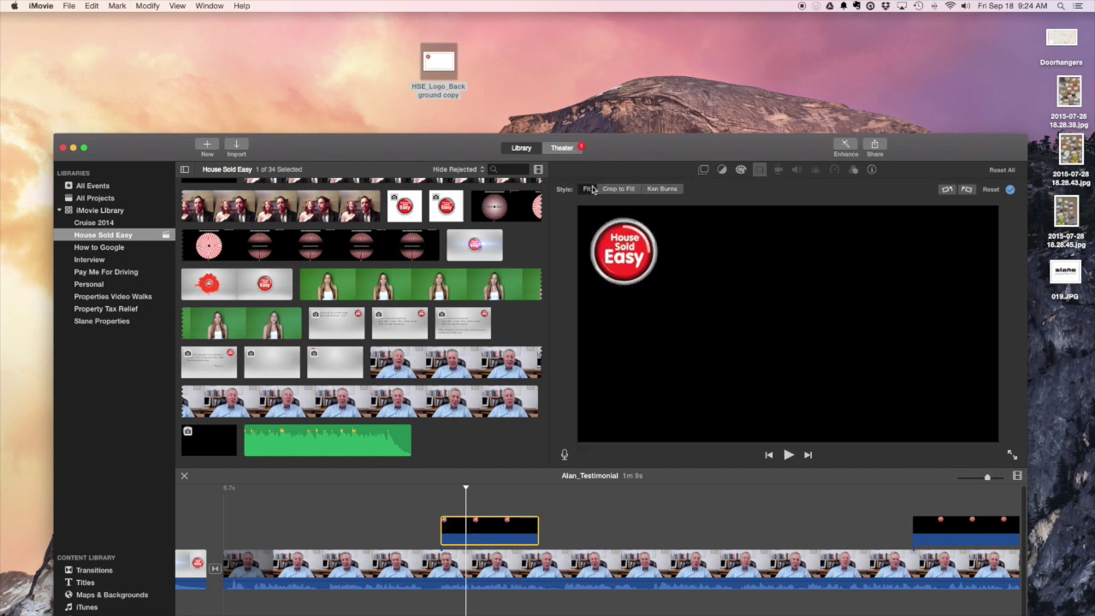
click(441, 501)
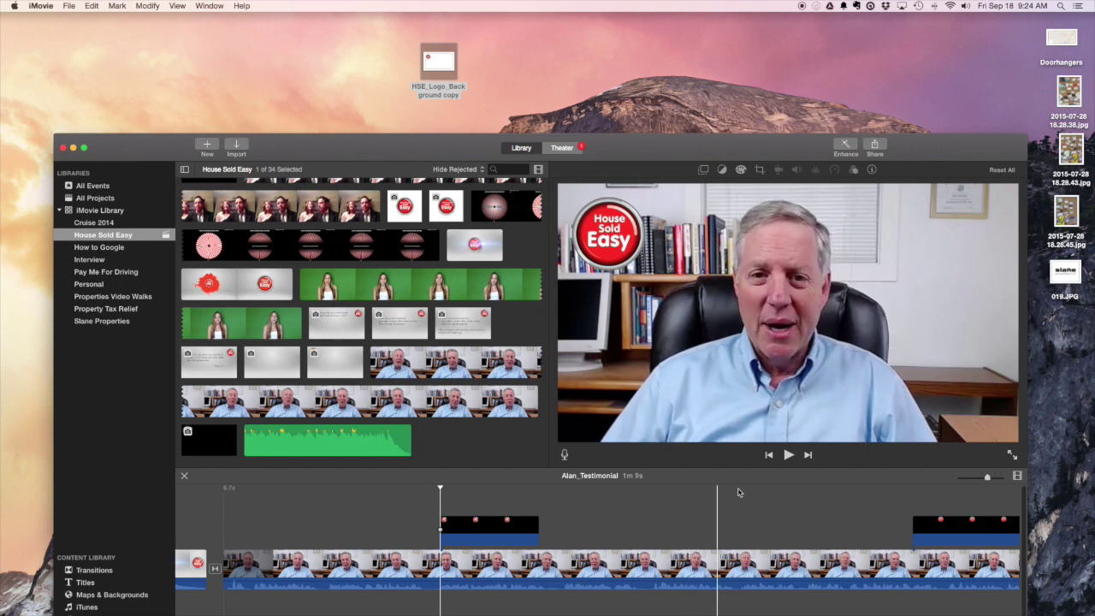